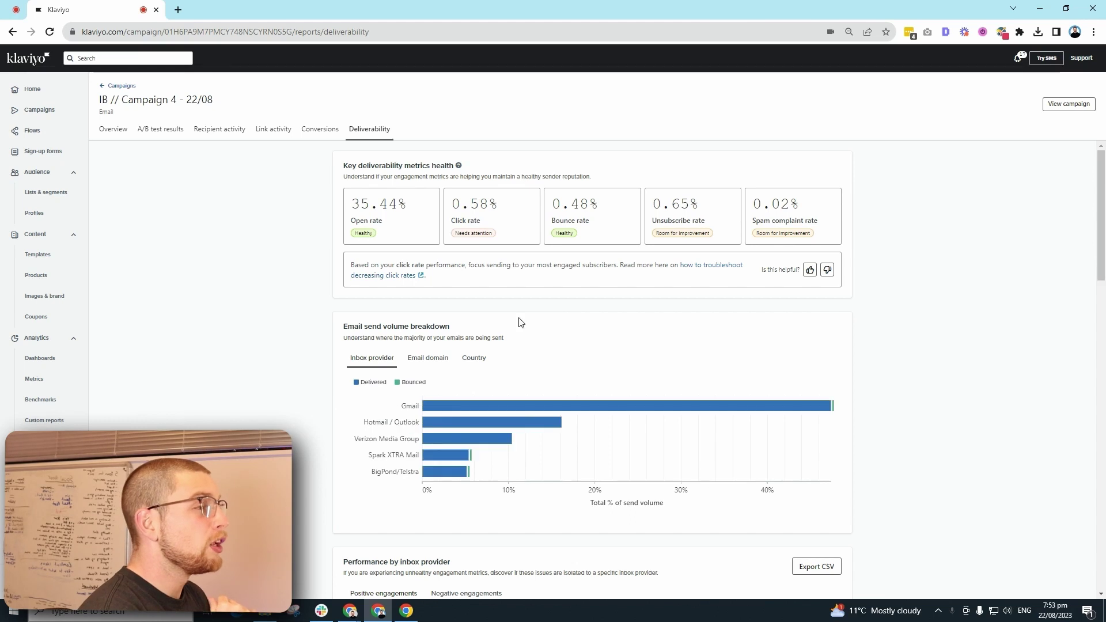
Switch the send volume breakdown to Email domain, showing gmail.com, hotmail.com and xtra.co.nz first
{"action": "mouse_move", "coordinate": [450, 413]}
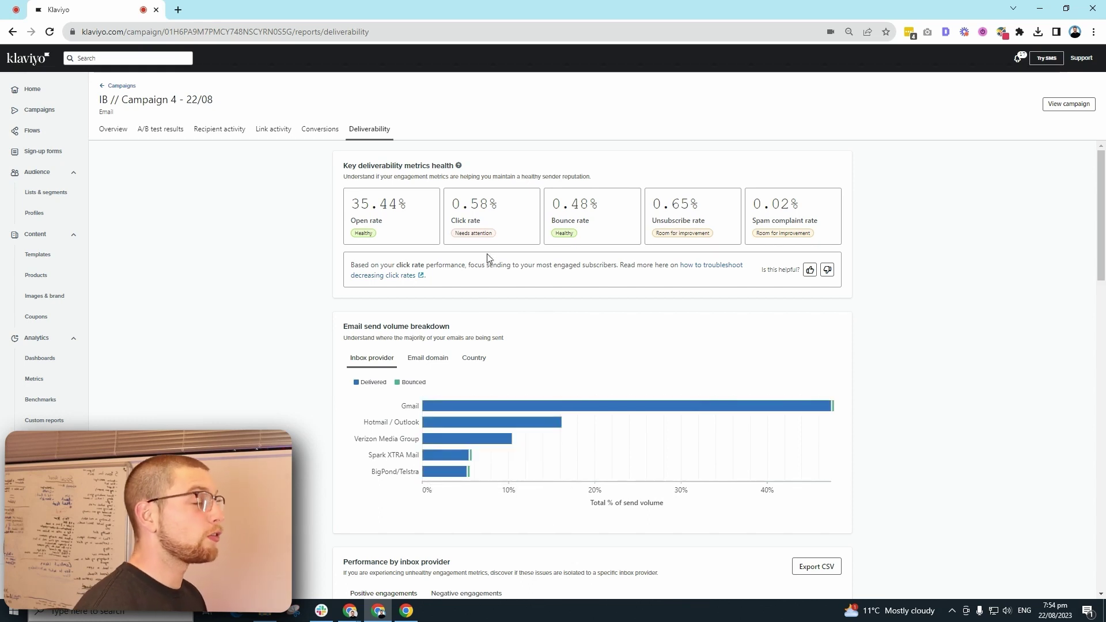
{"action": "left_click", "coordinate": [444, 359]}
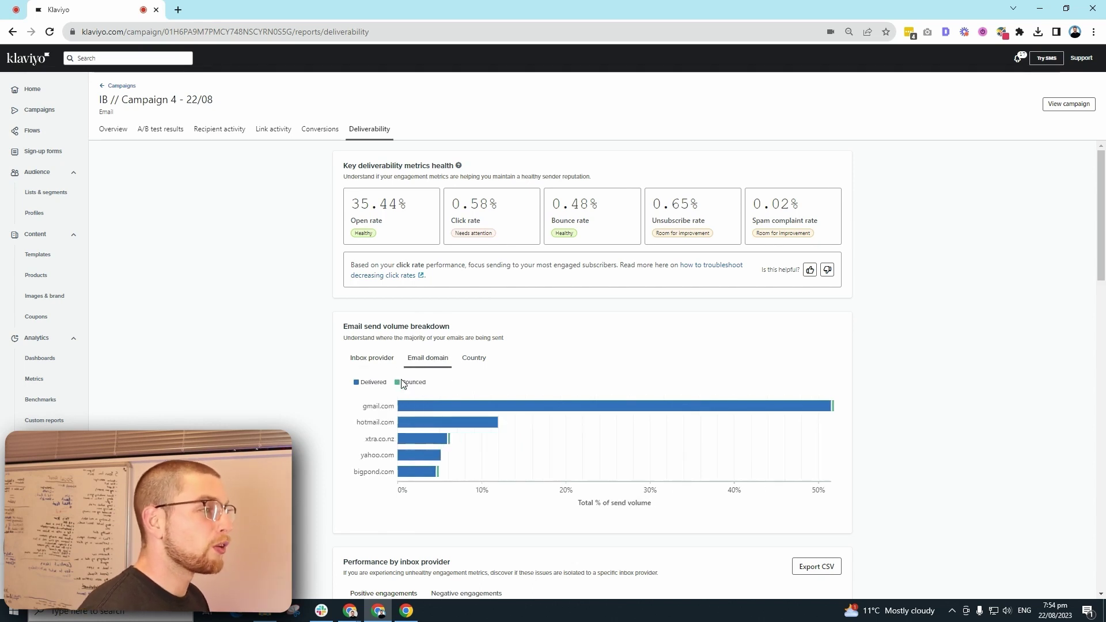
Switch the send volume breakdown to Country, led by Australia and New Zealand
{"action": "mouse_move", "coordinate": [387, 434]}
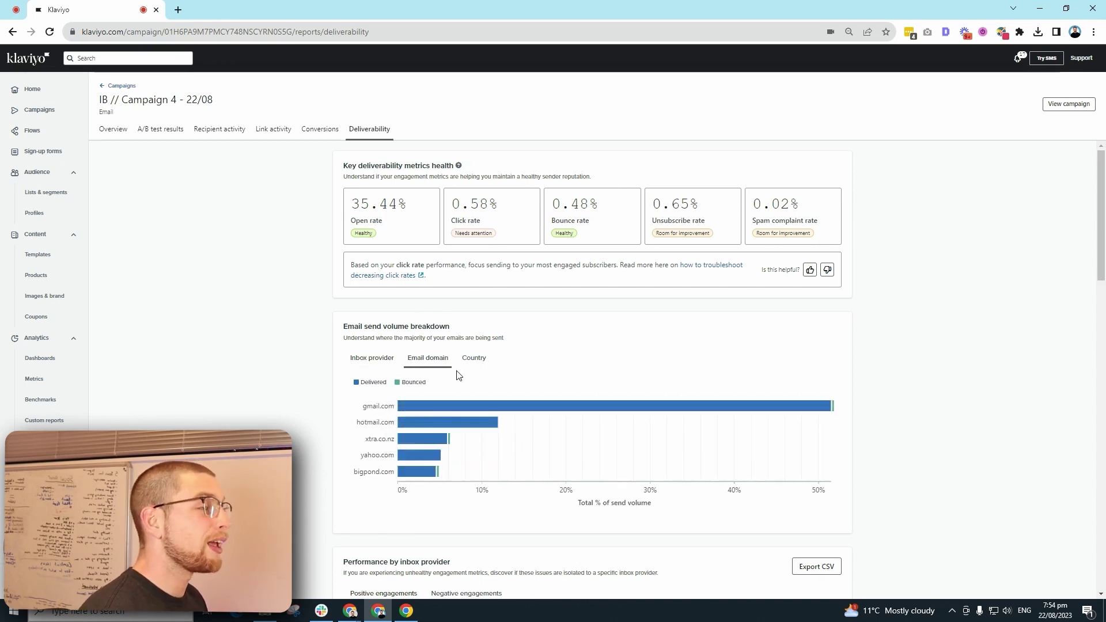
{"action": "mouse_move", "coordinate": [424, 394]}
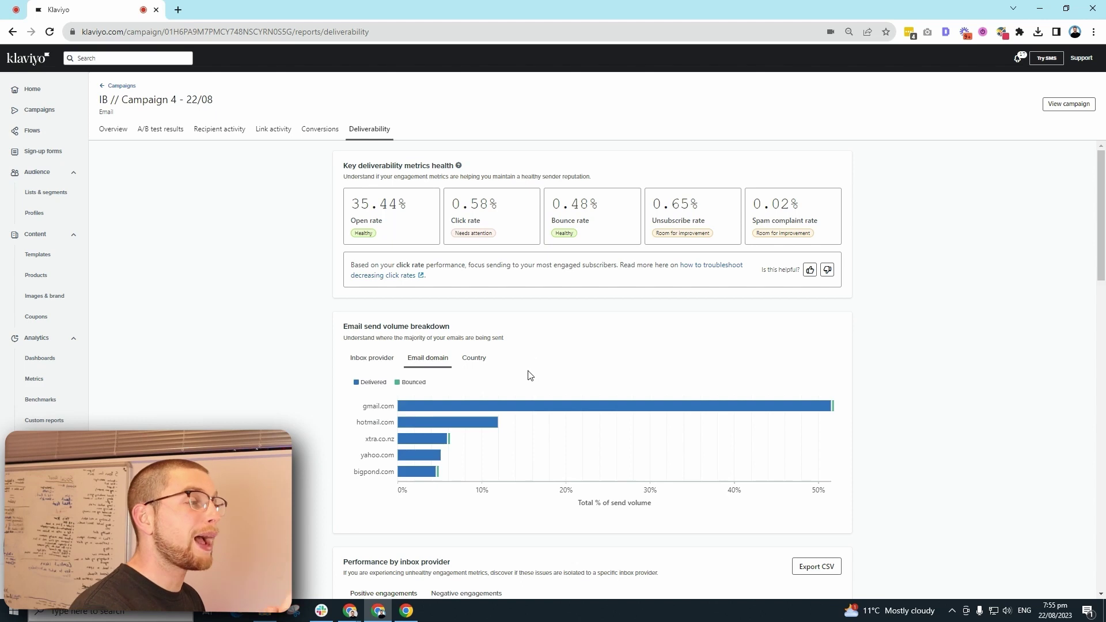
{"action": "left_click", "coordinate": [473, 358]}
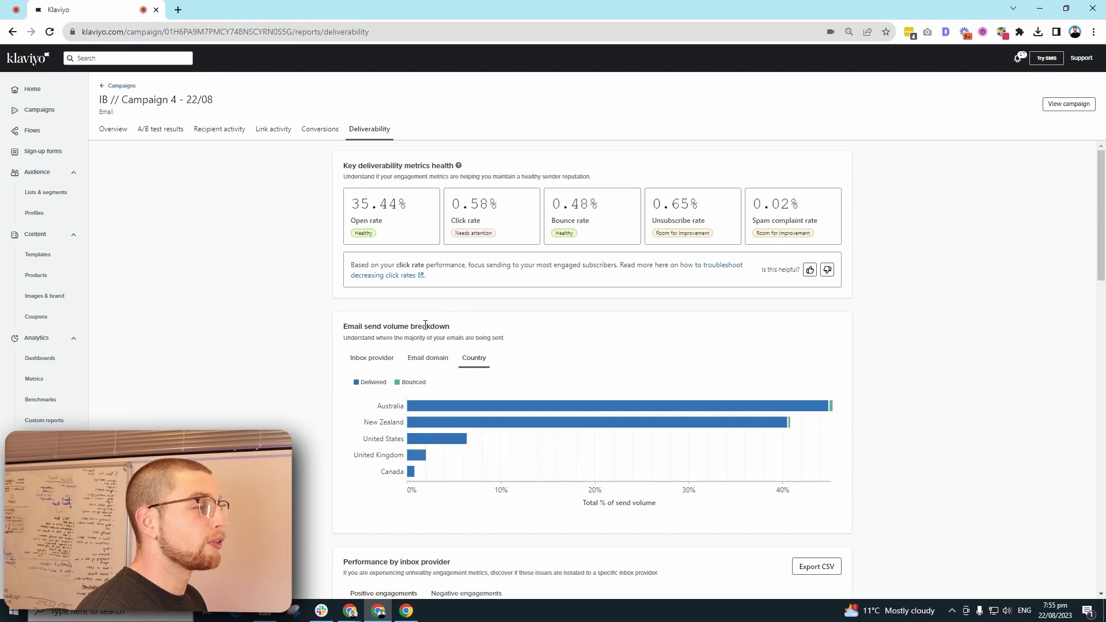
{"action": "mouse_move", "coordinate": [421, 455]}
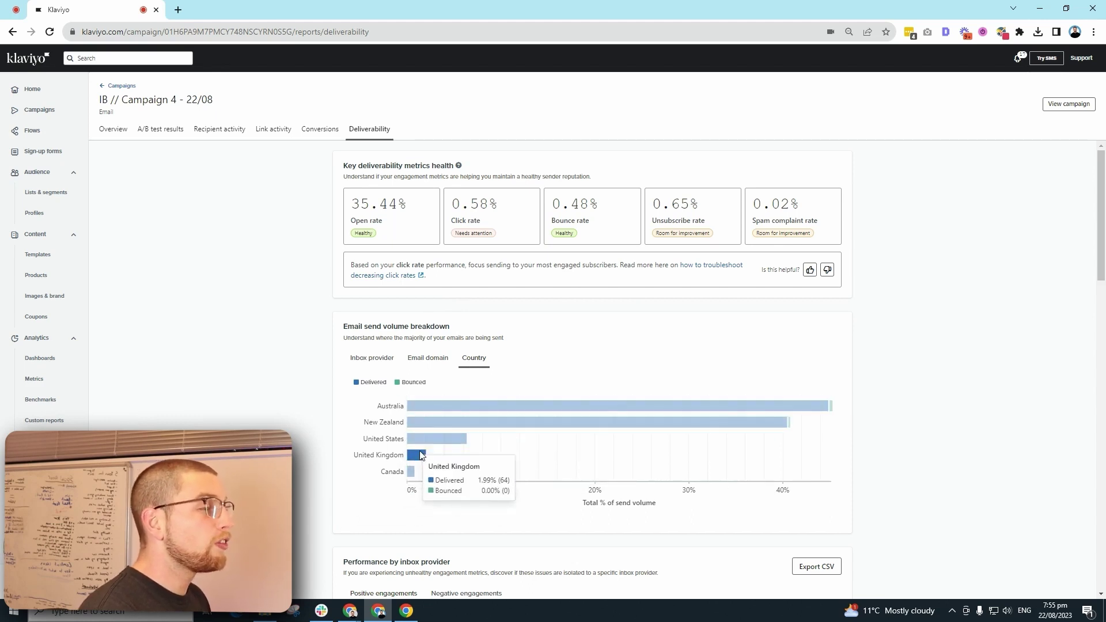
{"action": "mouse_move", "coordinate": [371, 496]}
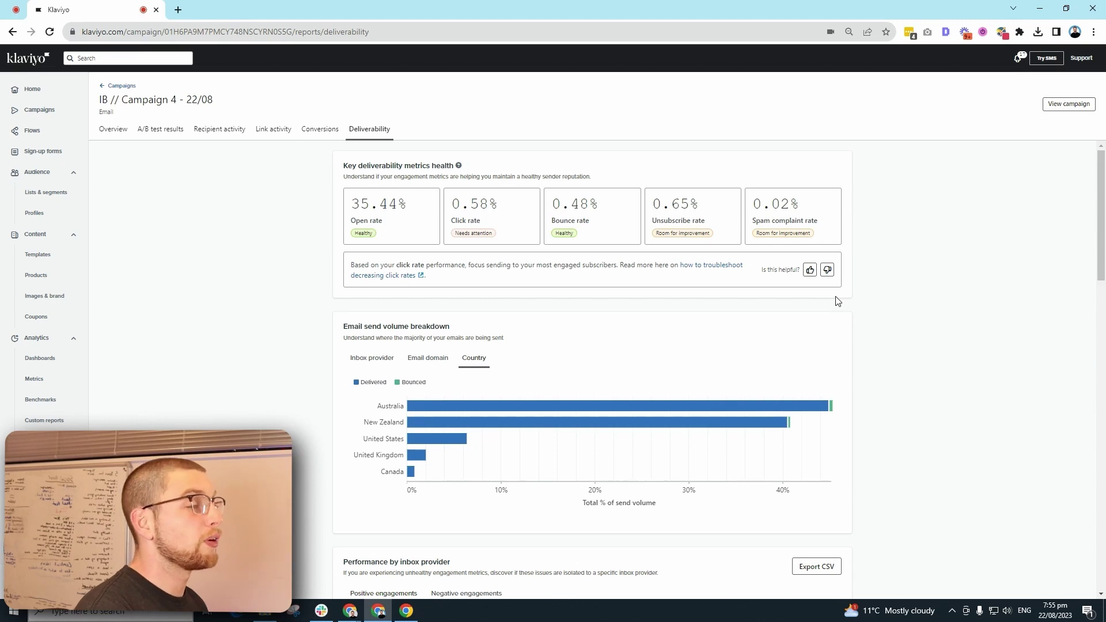
Show bounce, unsubscribe and spam rates per inbox provider with Negative engagements
{"action": "scroll", "coordinate": [691, 345], "scroll_direction": "down", "scroll_amount": 7}
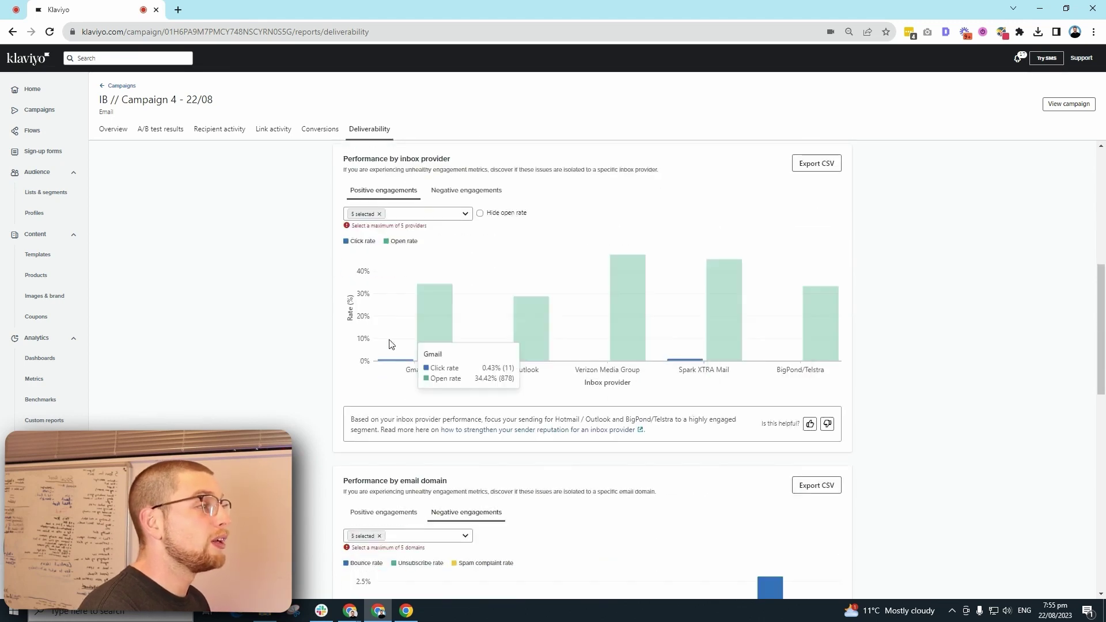
{"action": "scroll", "coordinate": [461, 311], "scroll_direction": "up", "scroll_amount": 2}
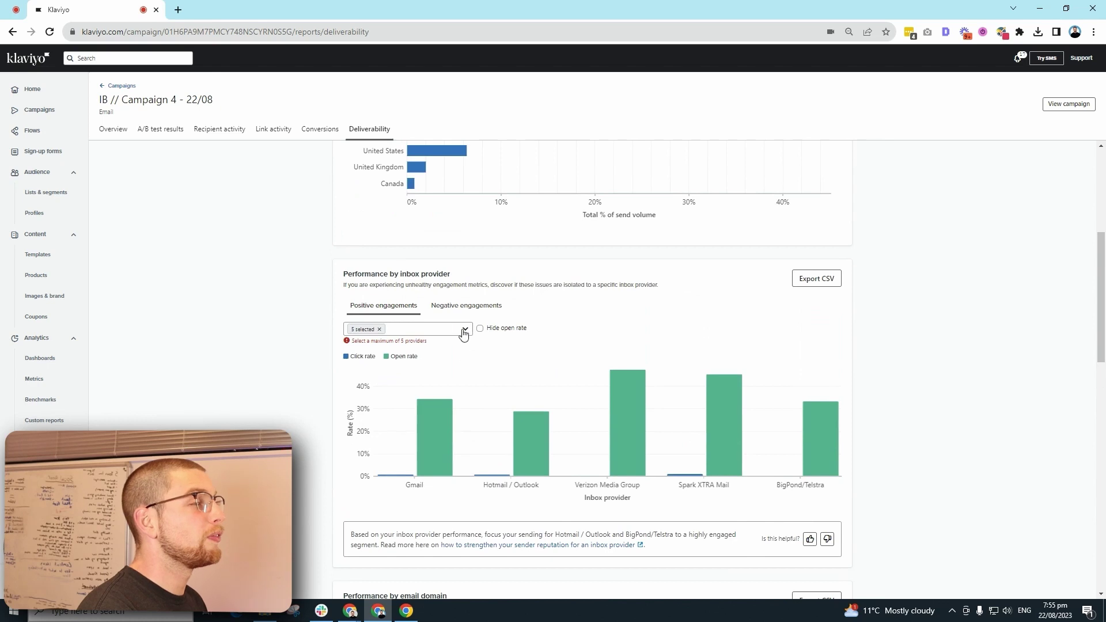
{"action": "left_click", "coordinate": [479, 309]}
{"action": "scroll", "coordinate": [547, 374], "scroll_direction": "down", "scroll_amount": 3}
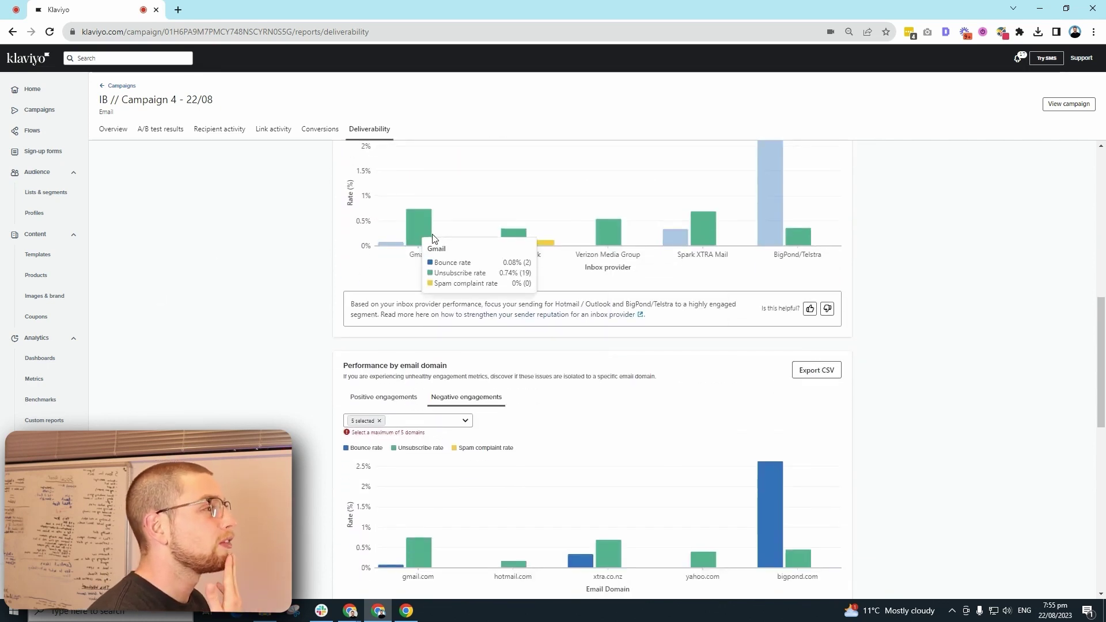
{"action": "scroll", "coordinate": [558, 379], "scroll_direction": "up", "scroll_amount": 1}
Show click and open rates per provider, then scroll down to Performance by email domain
{"action": "mouse_move", "coordinate": [483, 354]}
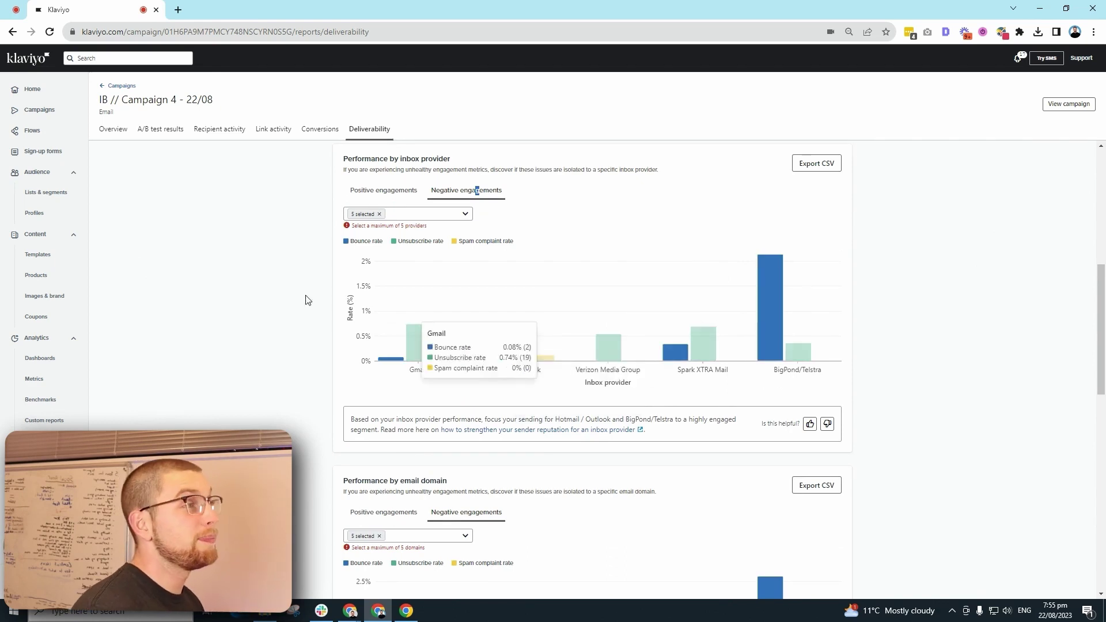
{"action": "left_click", "coordinate": [360, 190]}
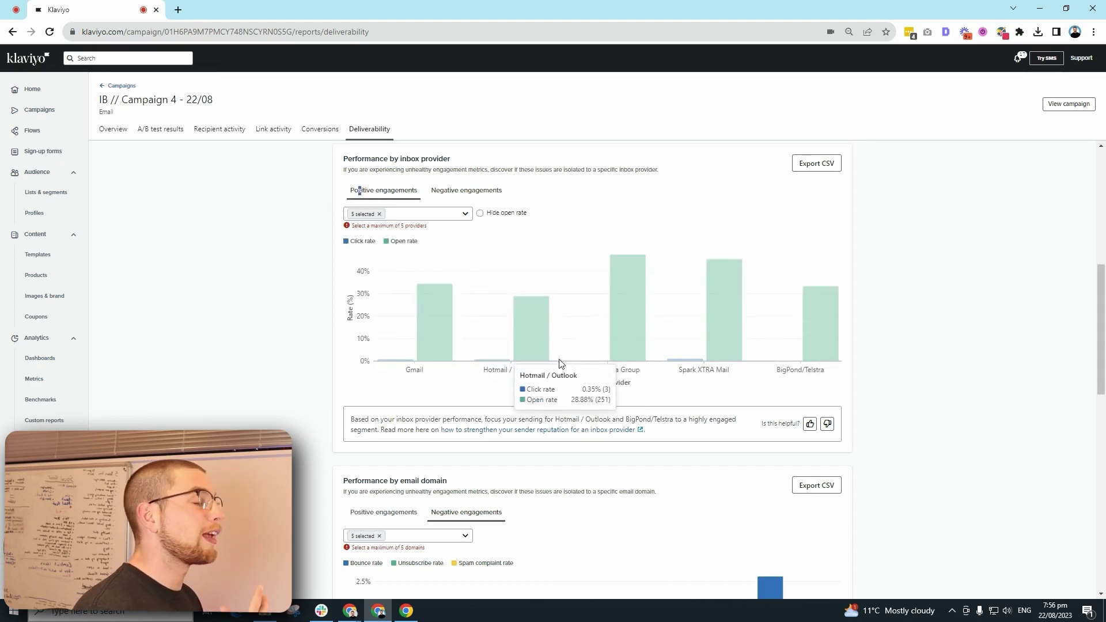
{"action": "scroll", "coordinate": [599, 346], "scroll_direction": "down", "scroll_amount": 2}
{"action": "scroll", "coordinate": [640, 147], "scroll_direction": "up", "scroll_amount": 2}
{"action": "mouse_move", "coordinate": [666, 308]}
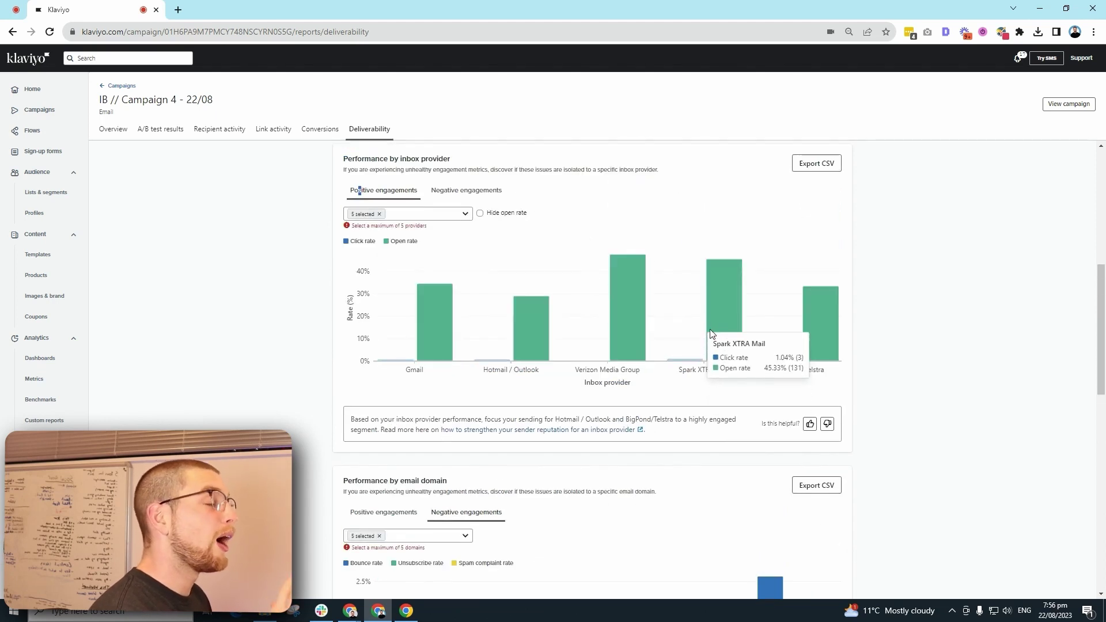
{"action": "scroll", "coordinate": [725, 368], "scroll_direction": "down", "scroll_amount": 2}
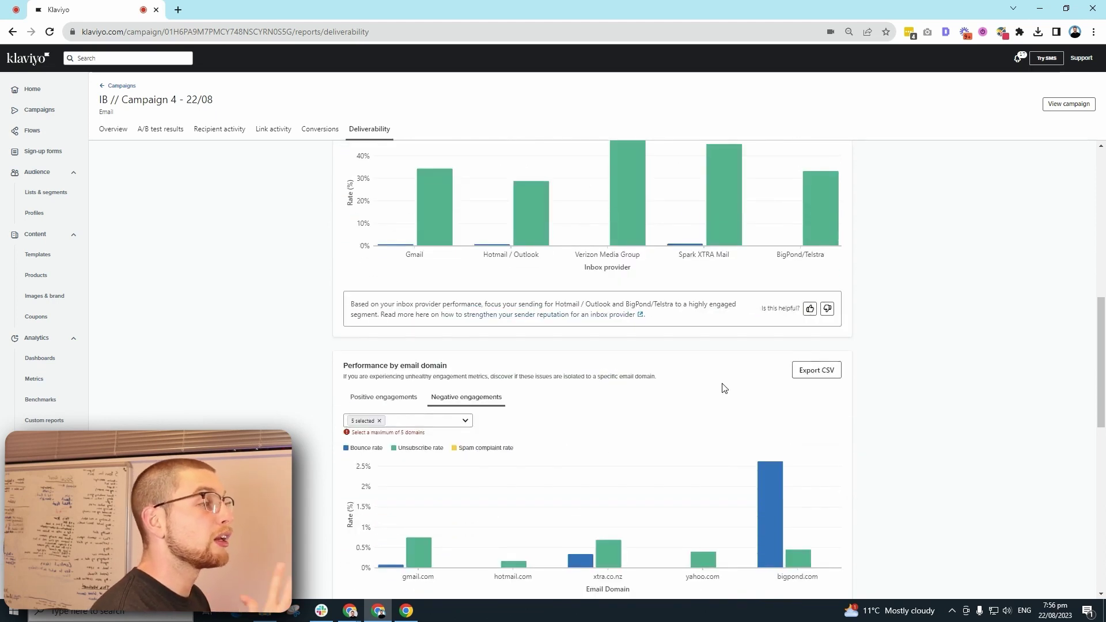
{"action": "scroll", "coordinate": [679, 362], "scroll_direction": "down", "scroll_amount": 2}
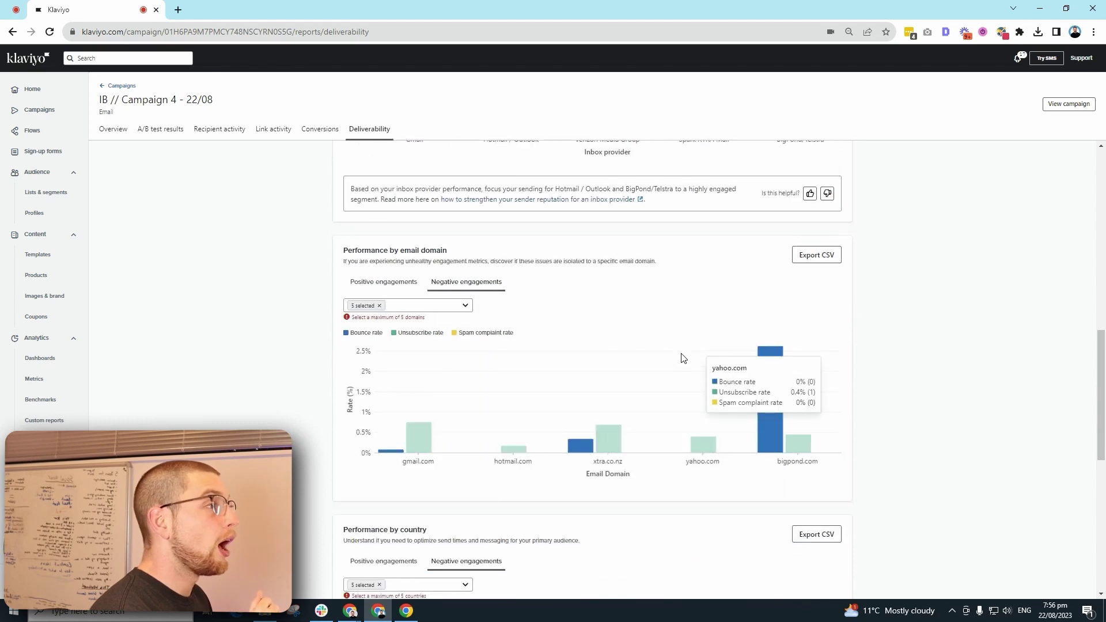
{"action": "scroll", "coordinate": [684, 357], "scroll_direction": "down", "scroll_amount": 4}
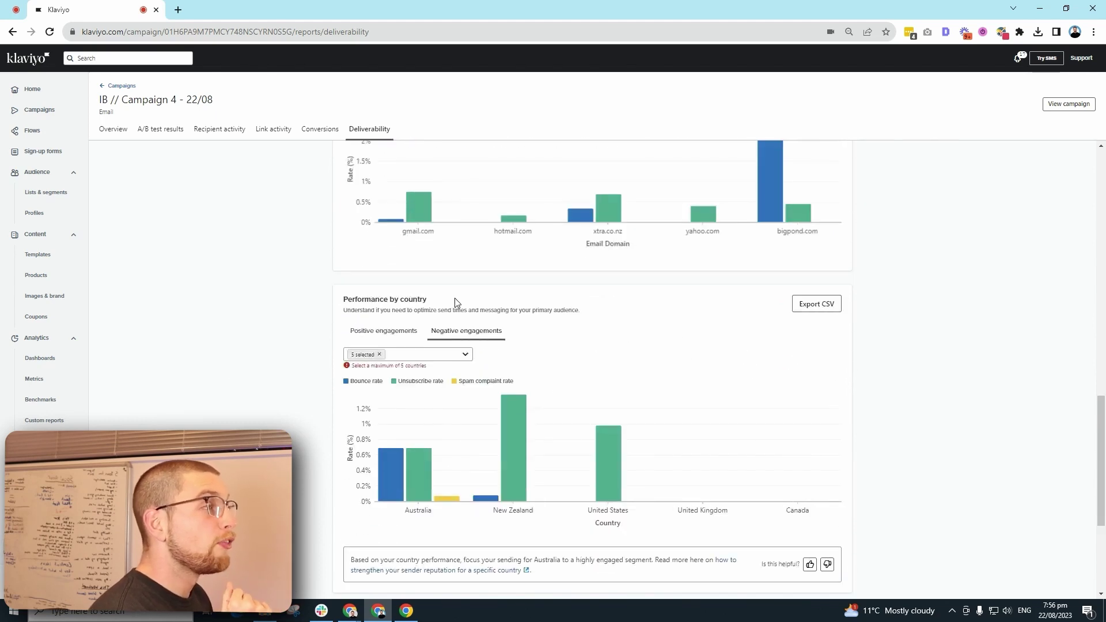
{"action": "scroll", "coordinate": [500, 391], "scroll_direction": "down", "scroll_amount": 4}
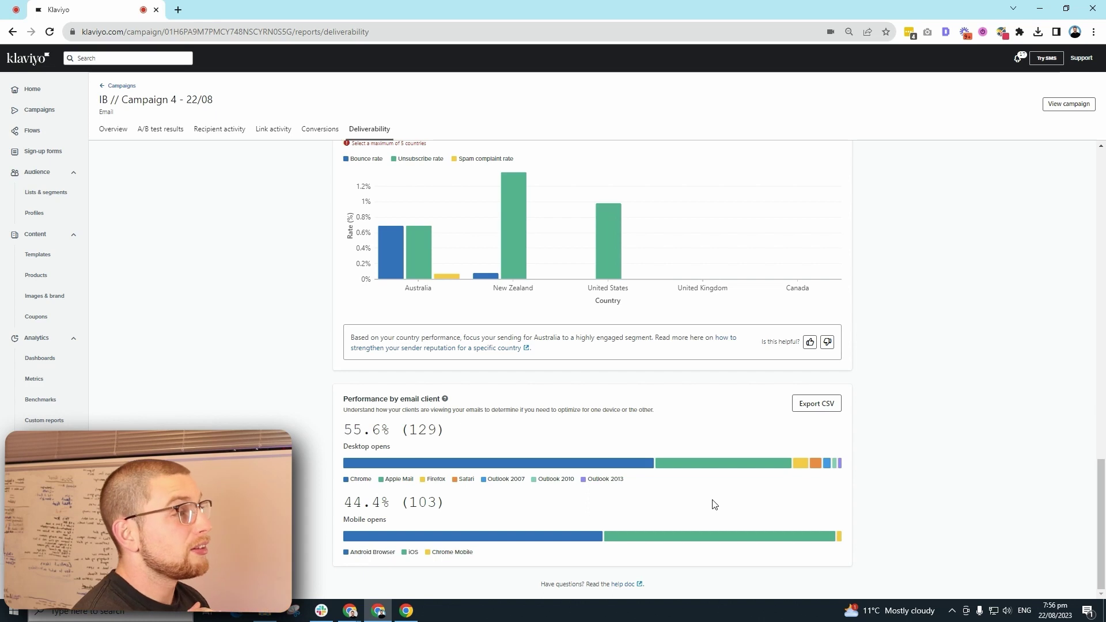
{"action": "scroll", "coordinate": [459, 374], "scroll_direction": "up", "scroll_amount": 15}
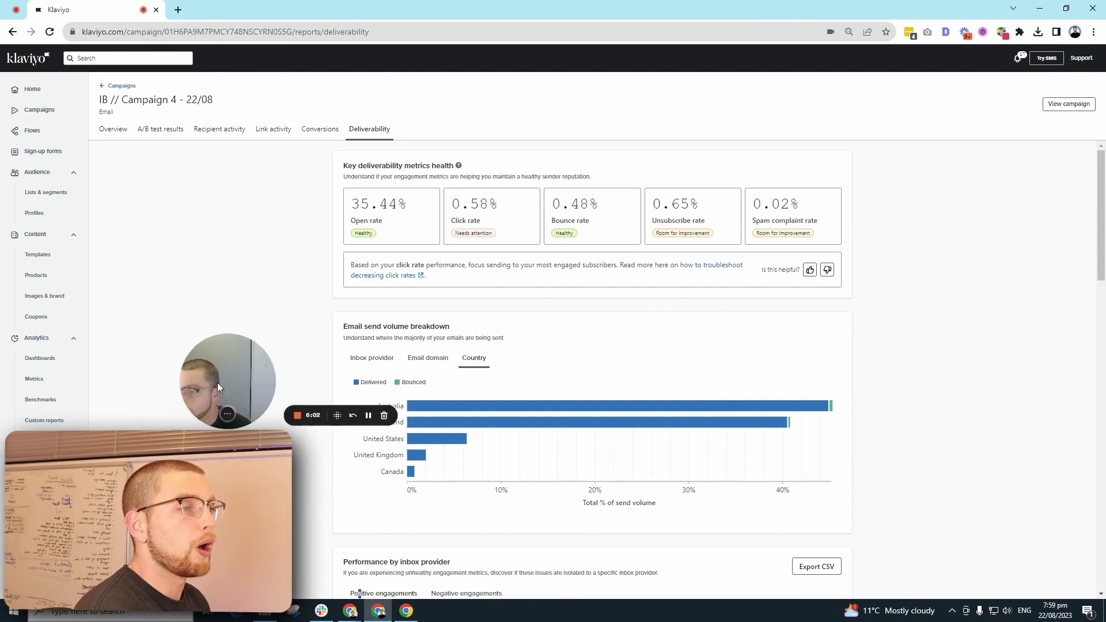
{"action": "left_click", "coordinate": [40, 399]}
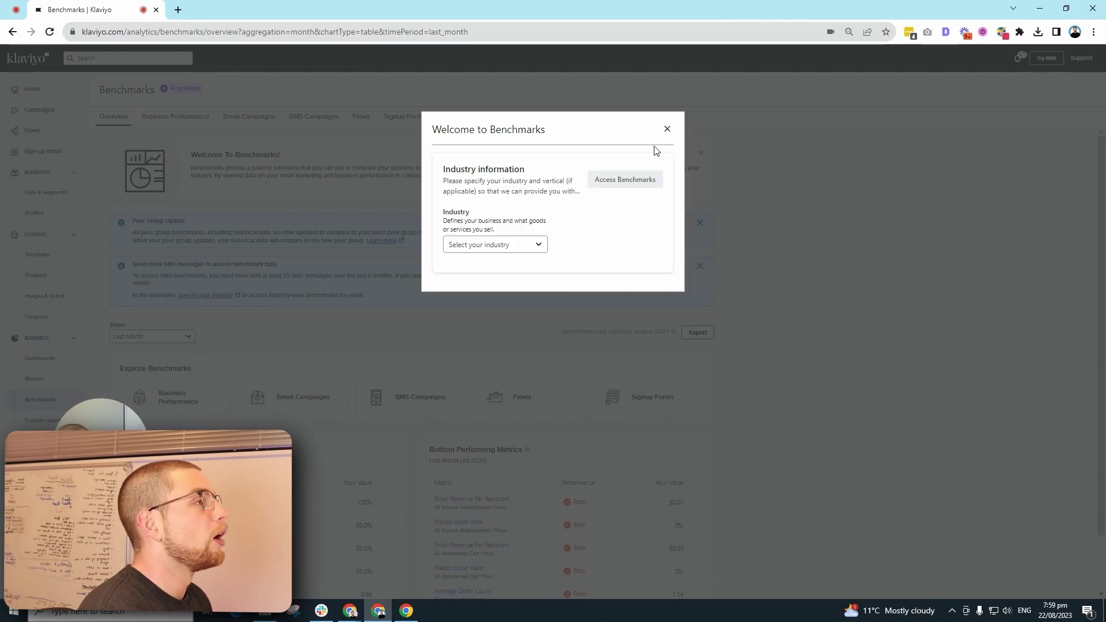
Set the Benchmarks industry to Ecommerce (Health & Beauty)
{"action": "left_click", "coordinate": [475, 245]}
{"action": "left_click", "coordinate": [512, 268]}
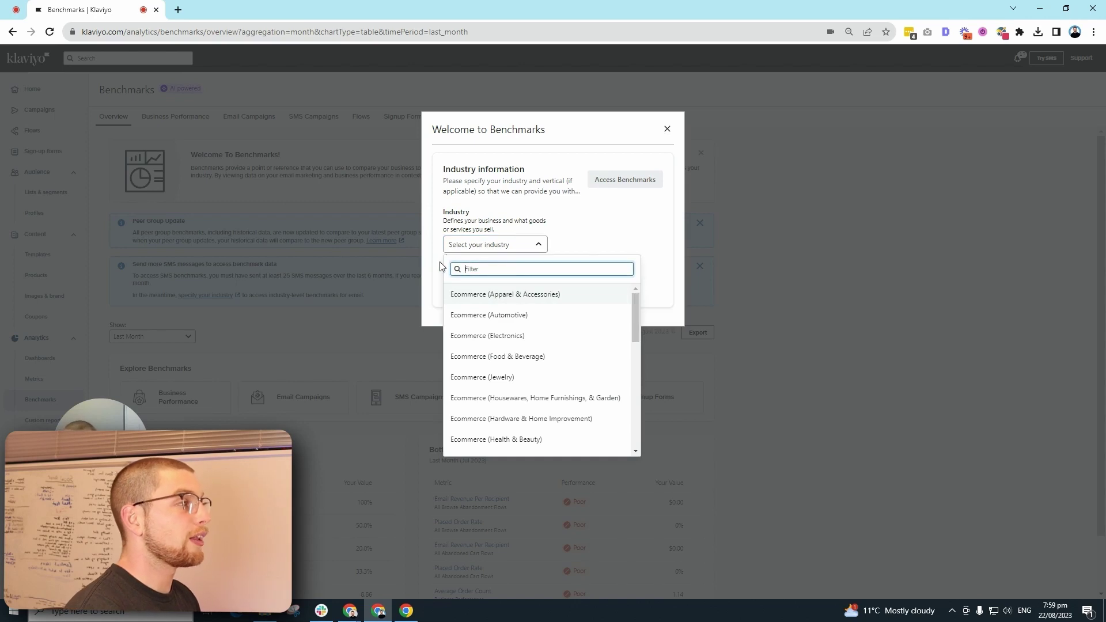
{"action": "type", "text": "foo"}
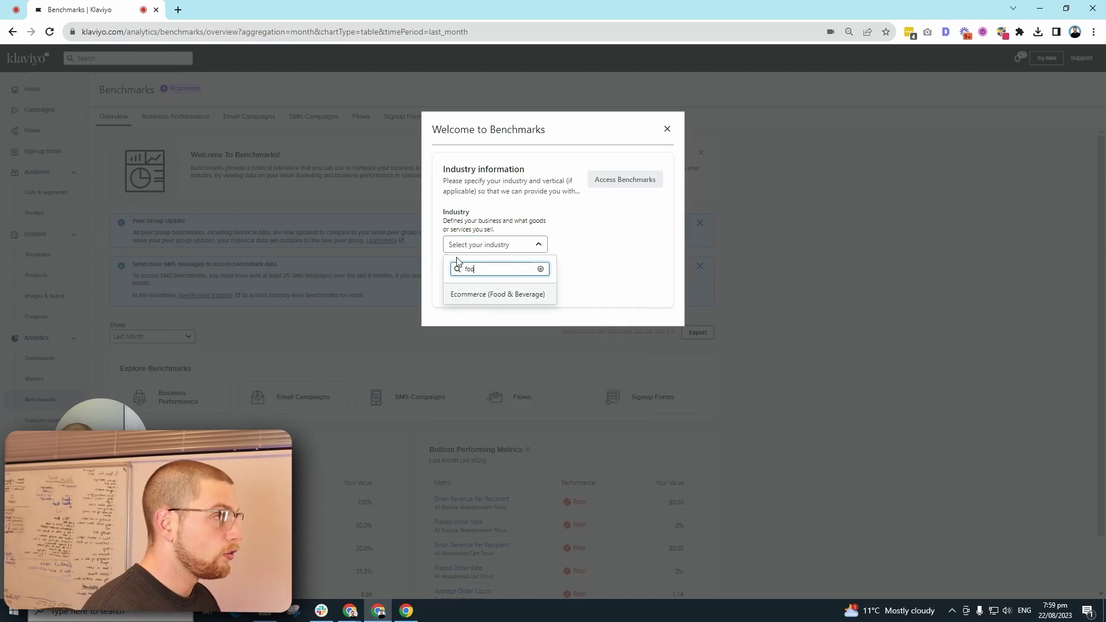
{"action": "key", "text": "BackSpace"}
{"action": "key", "text": "BackSpace"}
{"action": "key", "text": "BackSpace"}
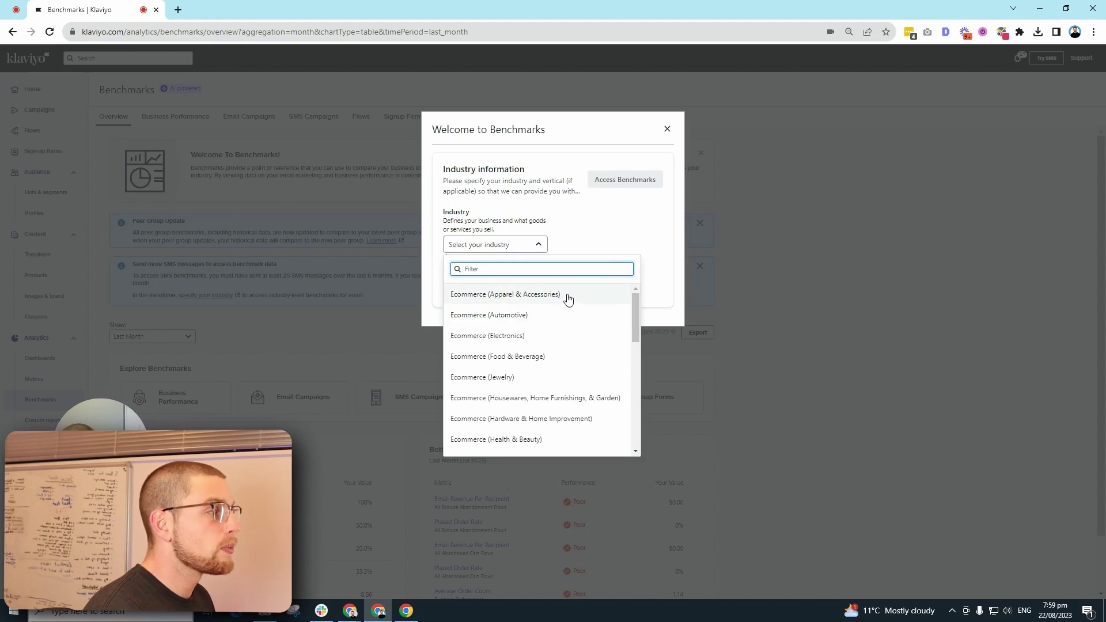
{"action": "left_click", "coordinate": [518, 439]}
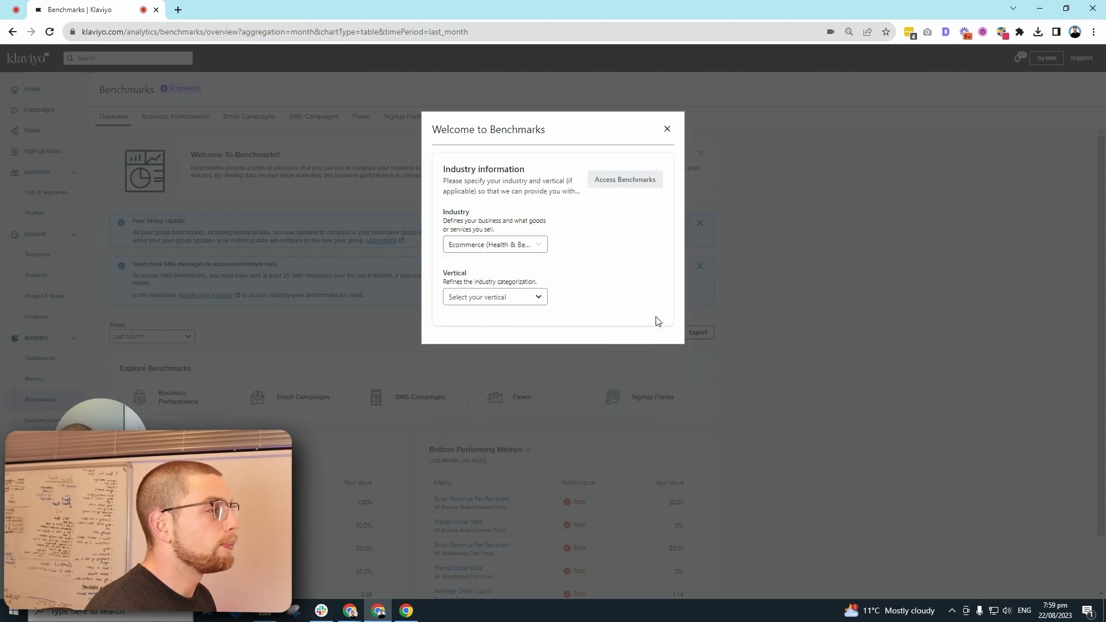
Choose the Fitness & Wellness vertical and save the industry details
{"action": "left_click", "coordinate": [500, 296]}
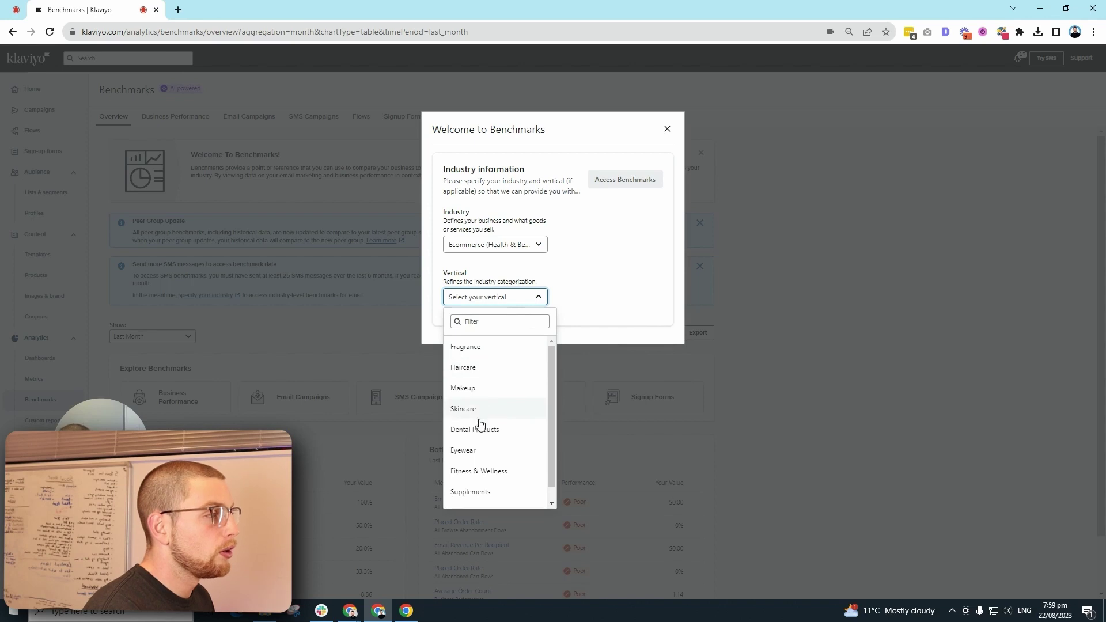
{"action": "left_click", "coordinate": [510, 468]}
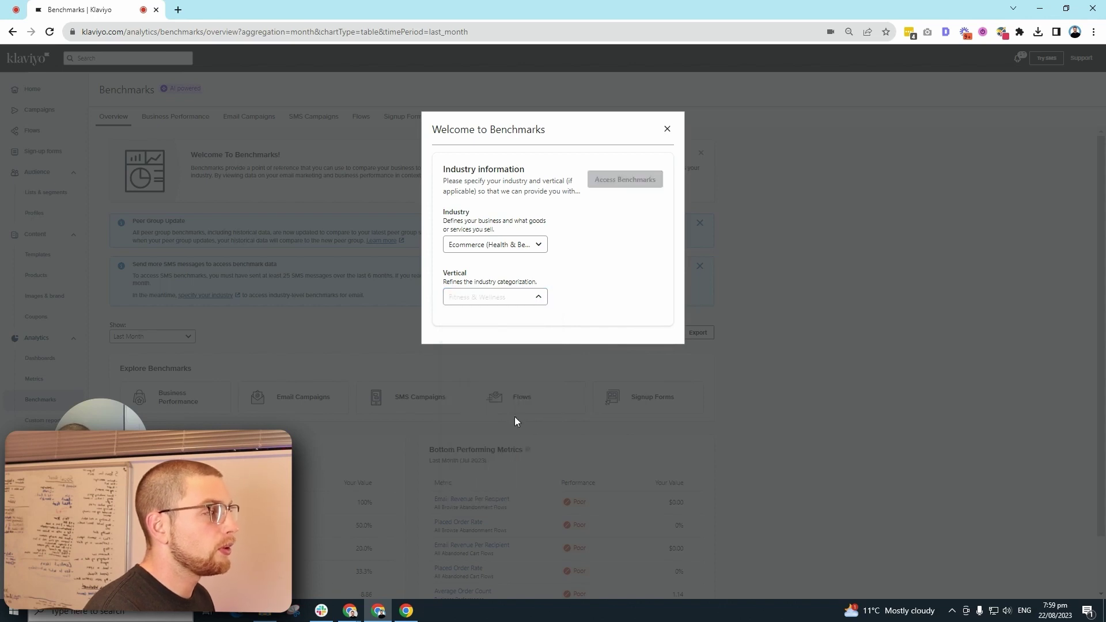
{"action": "left_click", "coordinate": [635, 179]}
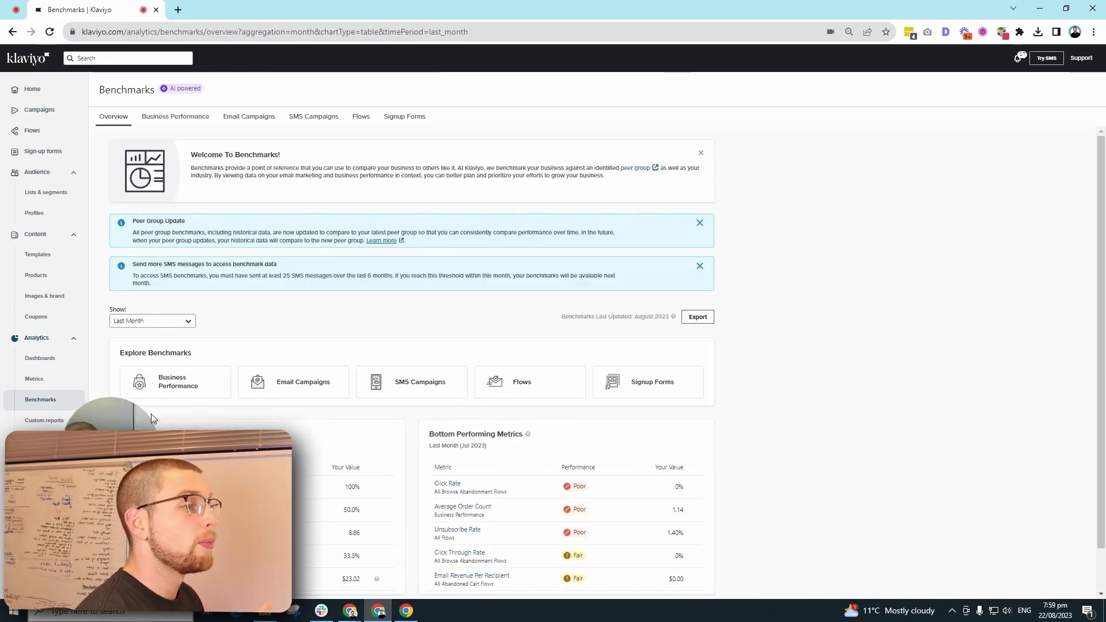
View Email Campaigns benchmarks with peer median open rate 41.1% and click rate 1.19%
{"action": "left_click_drag", "start_coordinate": [151, 413], "coordinate": [792, 286]}
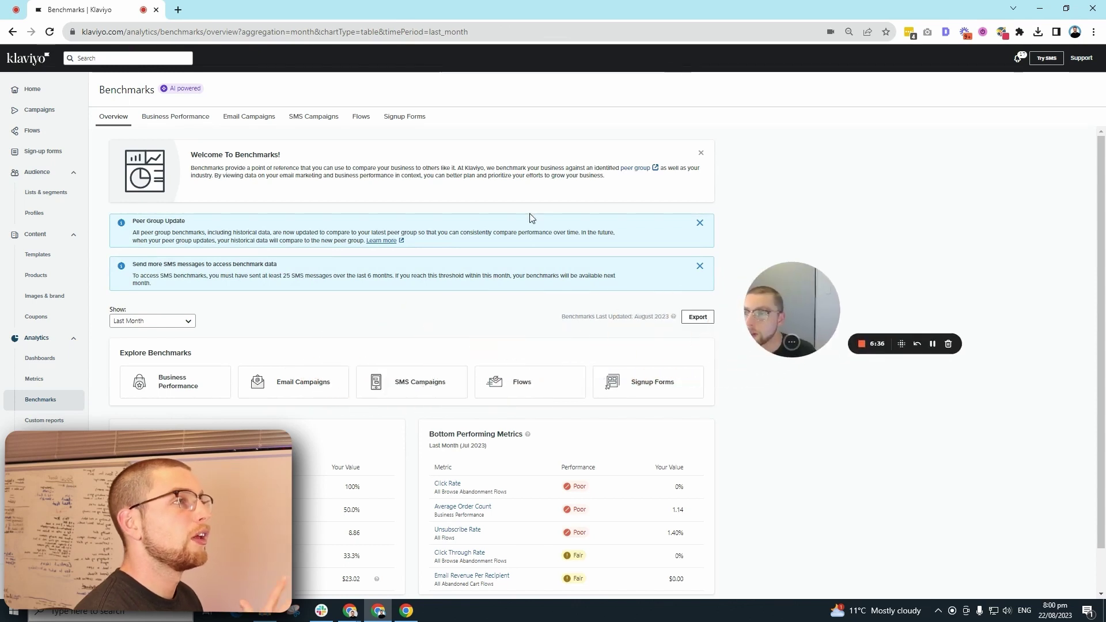
{"action": "left_click", "coordinate": [252, 117]}
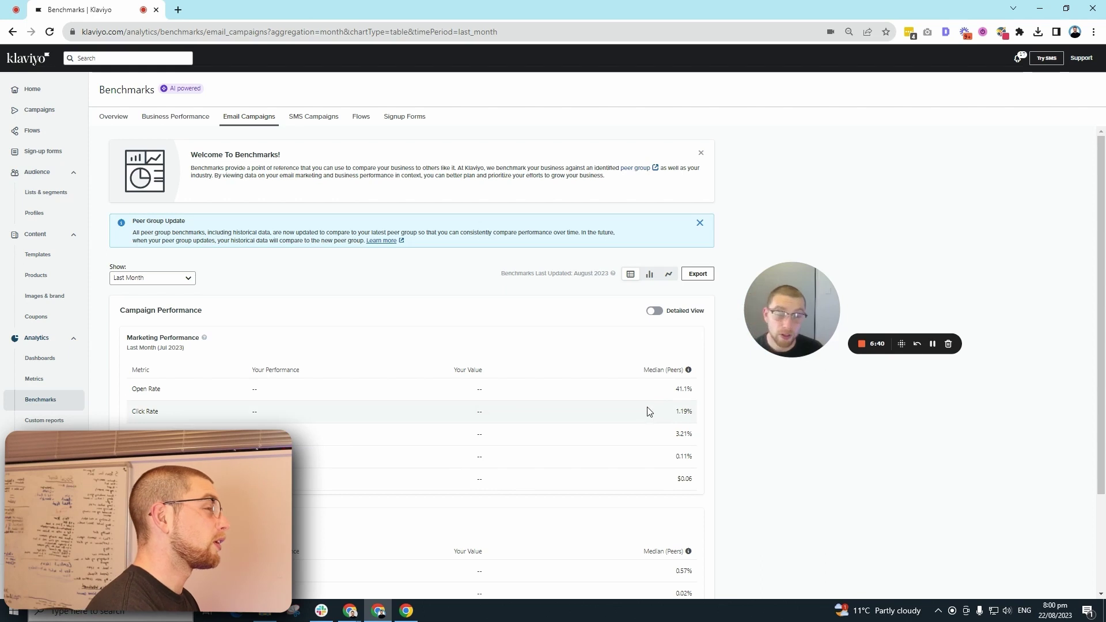
{"action": "scroll", "coordinate": [485, 429], "scroll_direction": "down", "scroll_amount": 1}
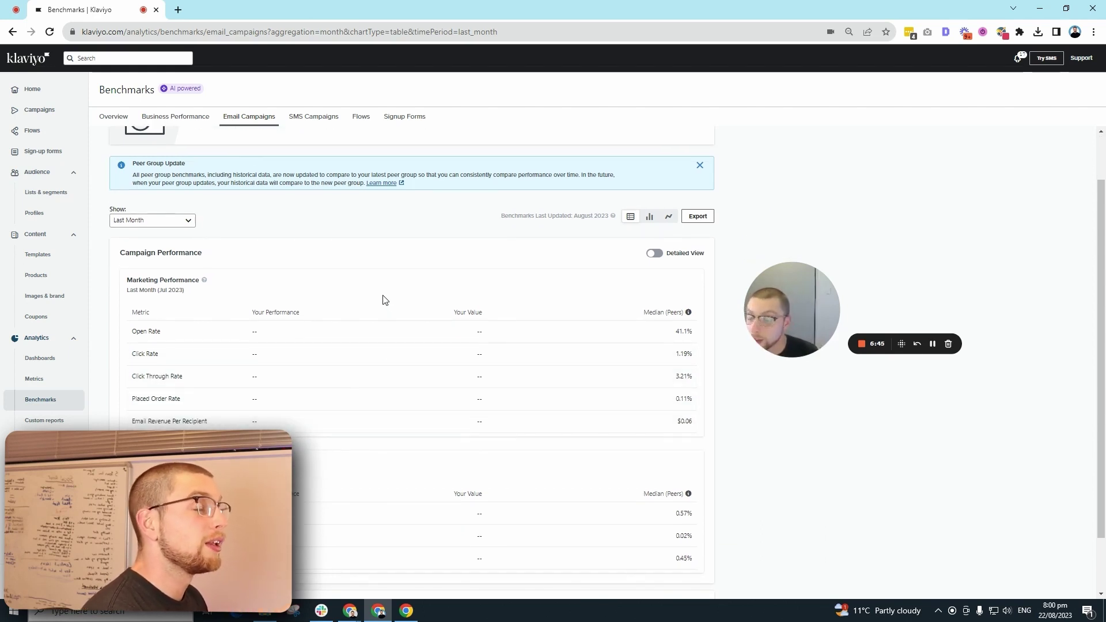
{"action": "scroll", "coordinate": [409, 314], "scroll_direction": "down", "scroll_amount": 1}
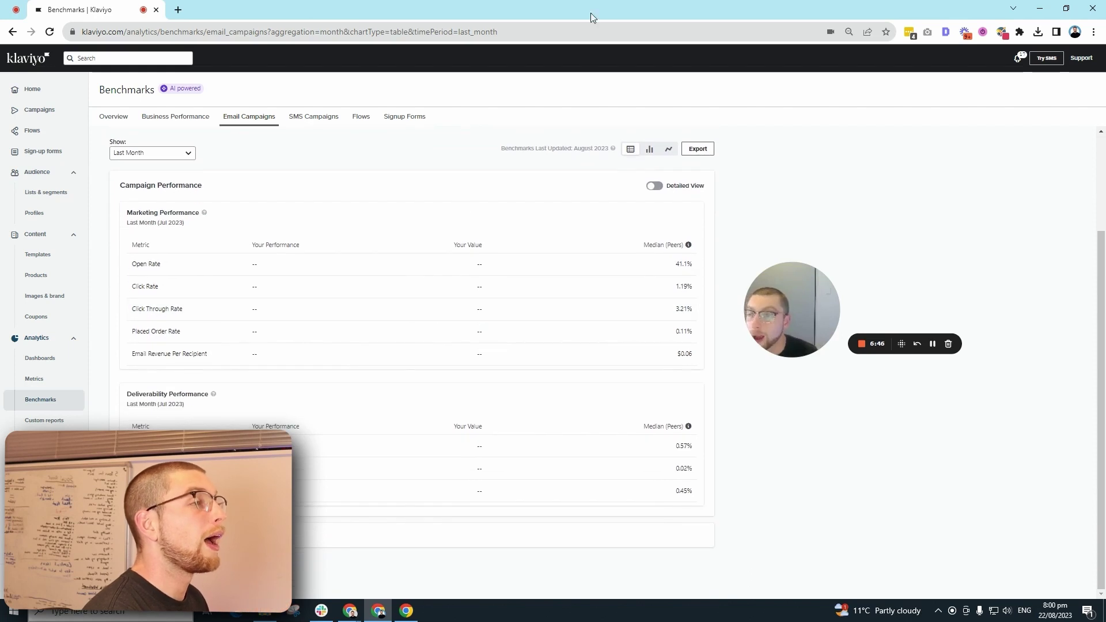